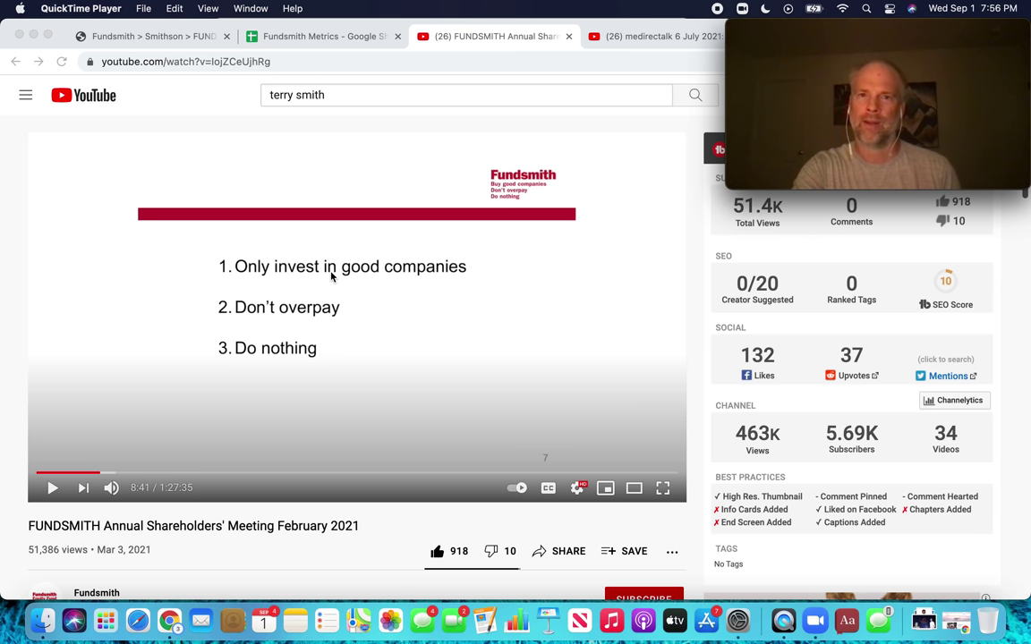
Review the look-through ratios slide, the free cash flow yield valuation slide and the three investing rules in the Fundsmith videos.
left_click(657, 40)
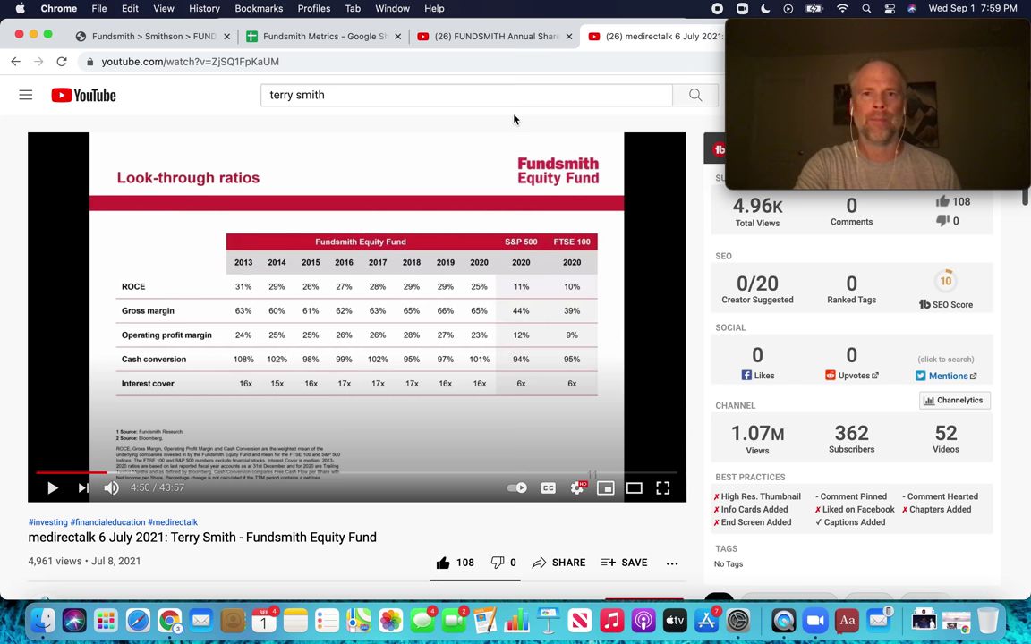
mouse_move(803, 34)
left_click_drag(803, 34, 804, 77)
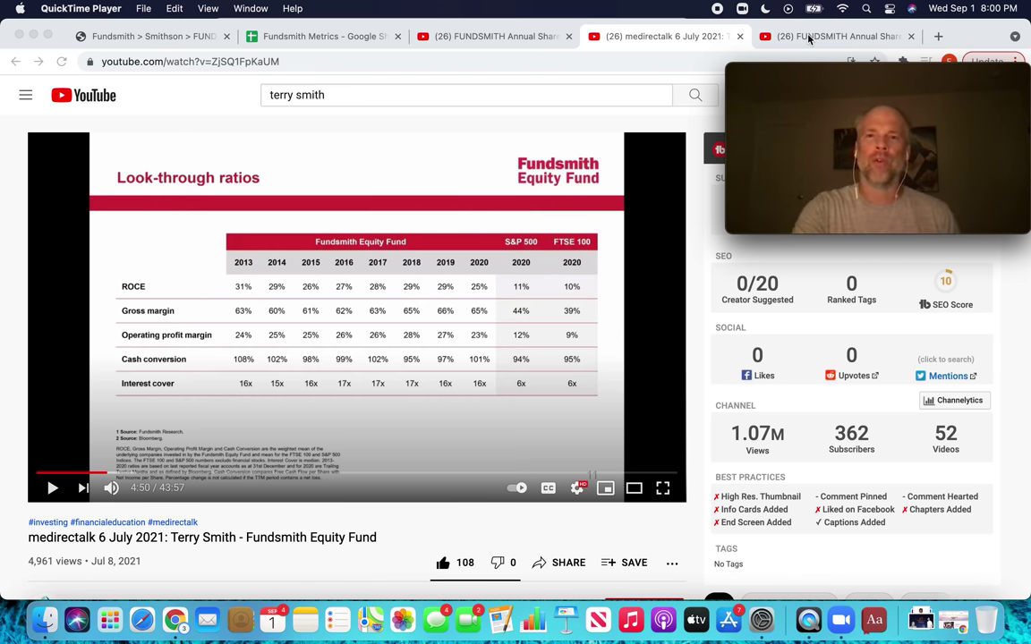
left_click(808, 37)
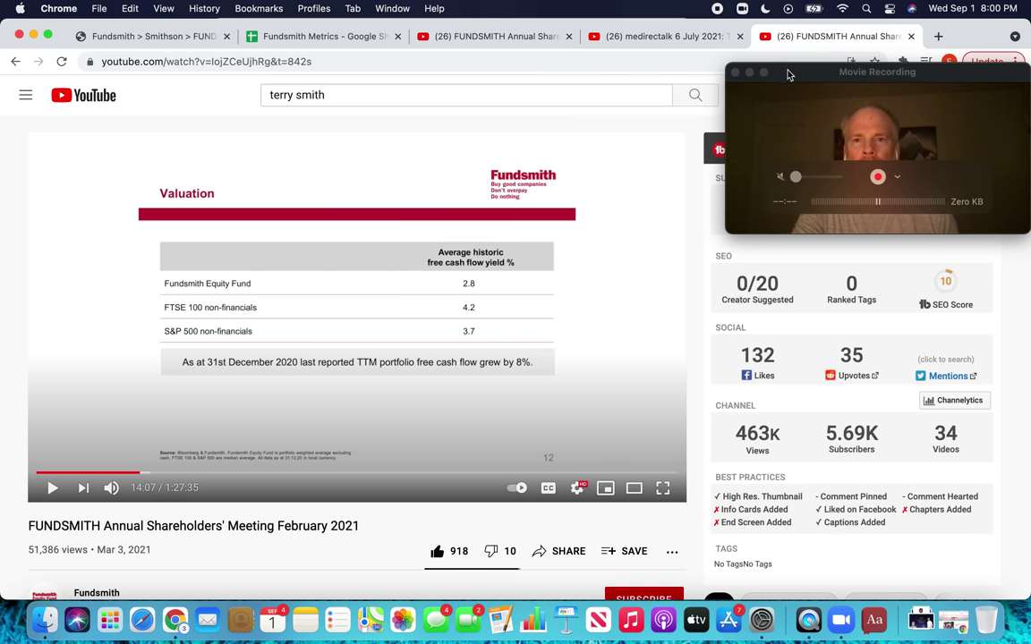
left_click_drag(794, 71, 801, 30)
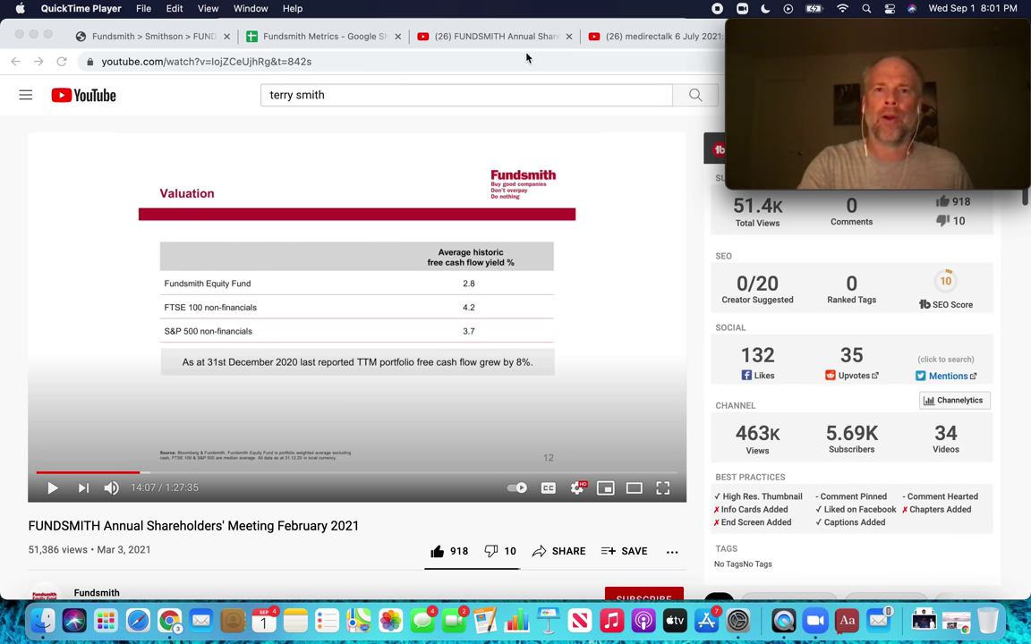
left_click(497, 38)
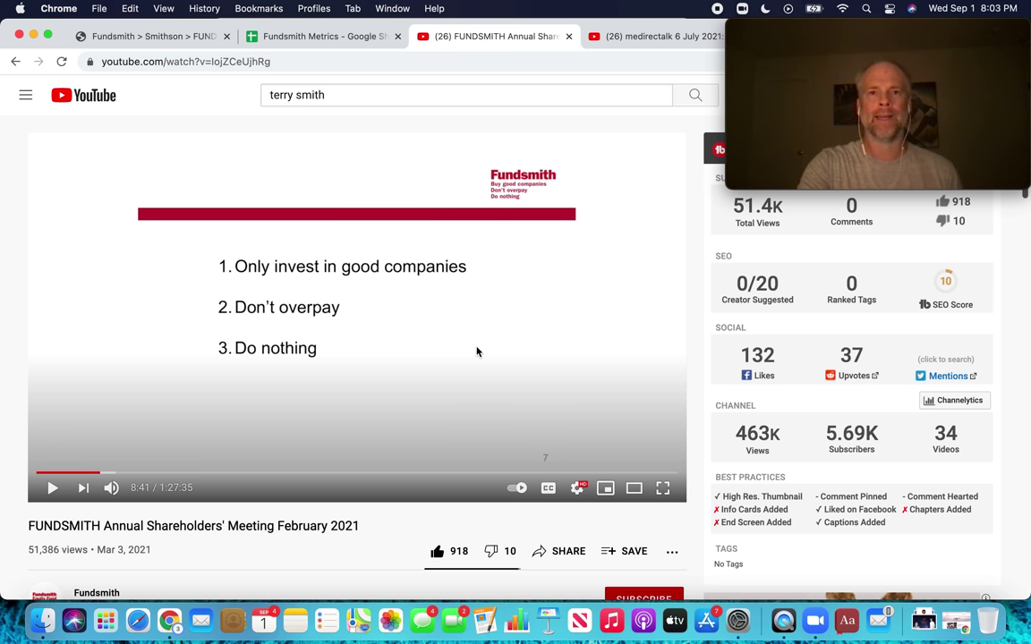
Examine Nike's free cash flow and yield in the Fundsmith Metrics spreadsheet, comparing its figures with the fund's look-through ratios.
left_click(314, 37)
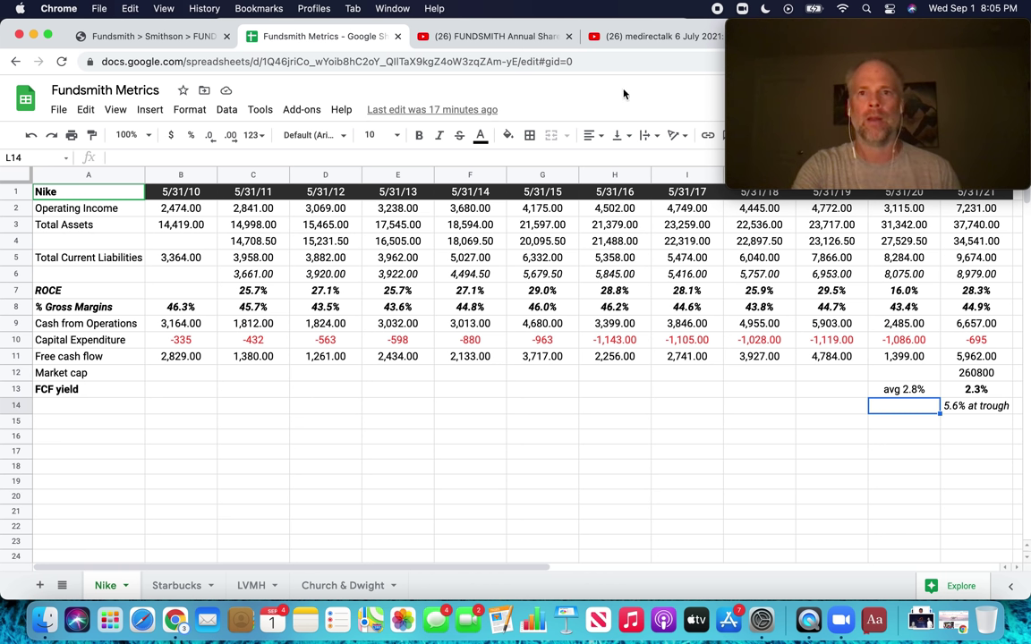
left_click(632, 37)
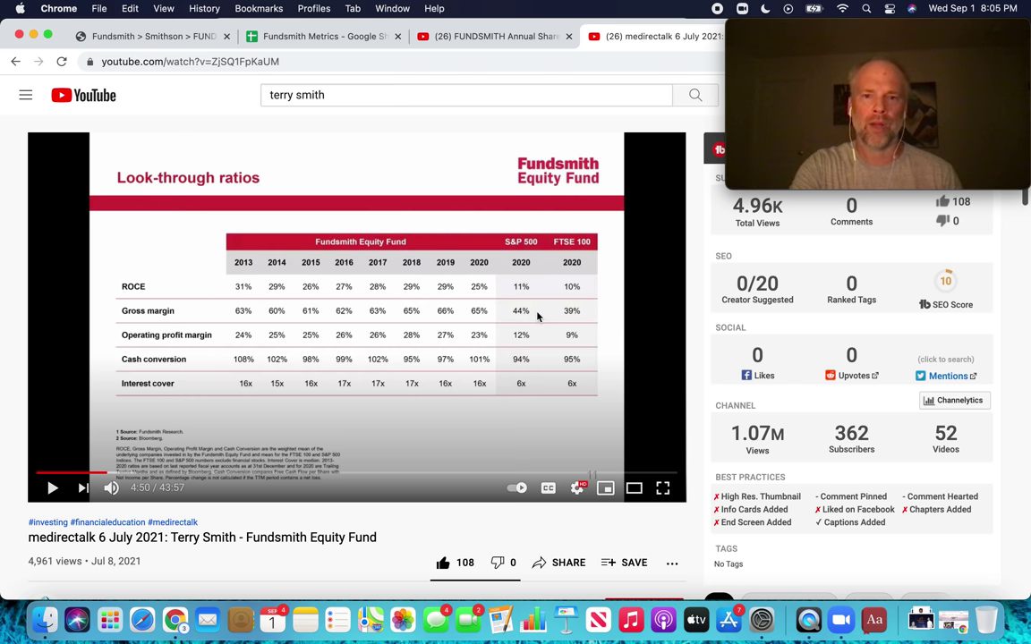
left_click(347, 40)
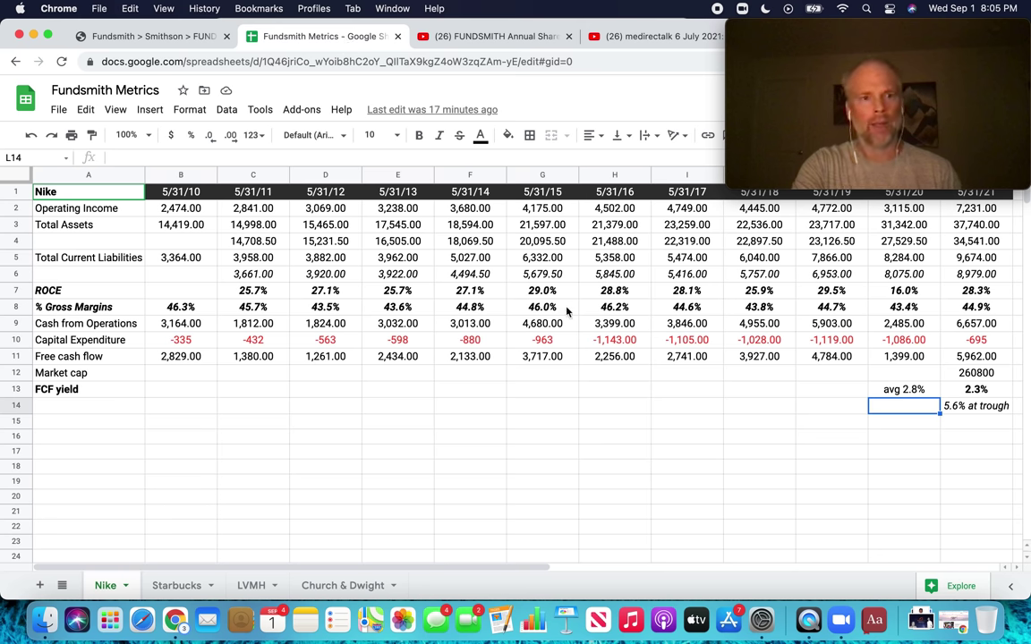
left_click(988, 390)
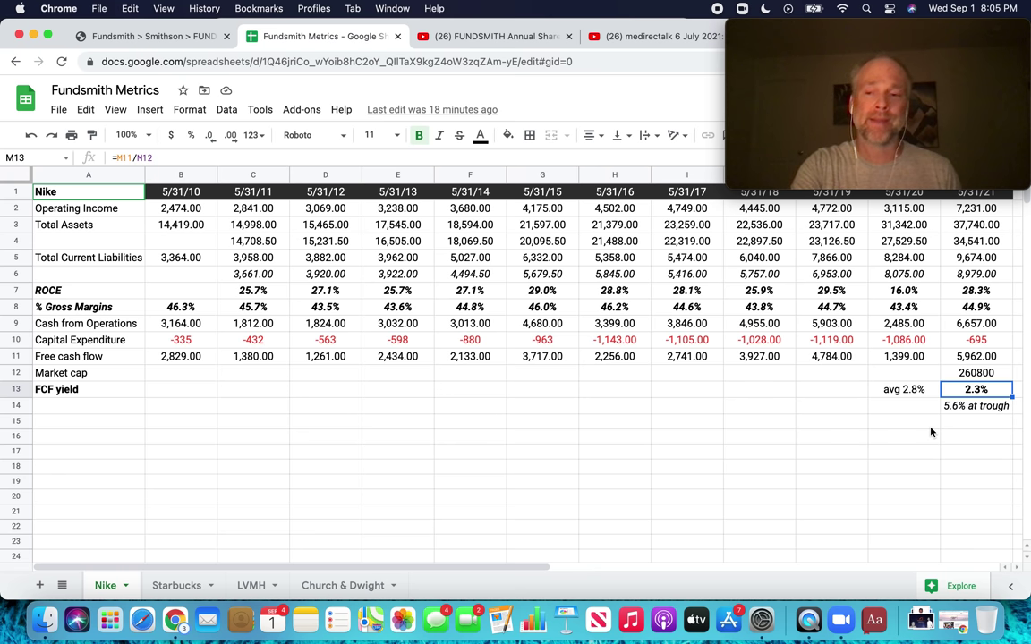
left_click(967, 408)
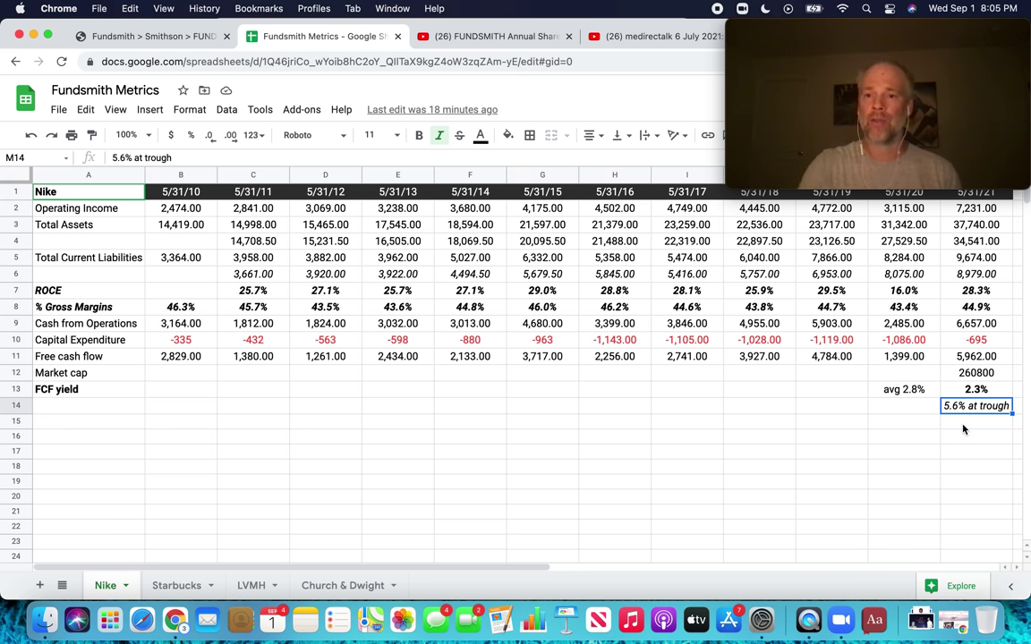
left_click(976, 358)
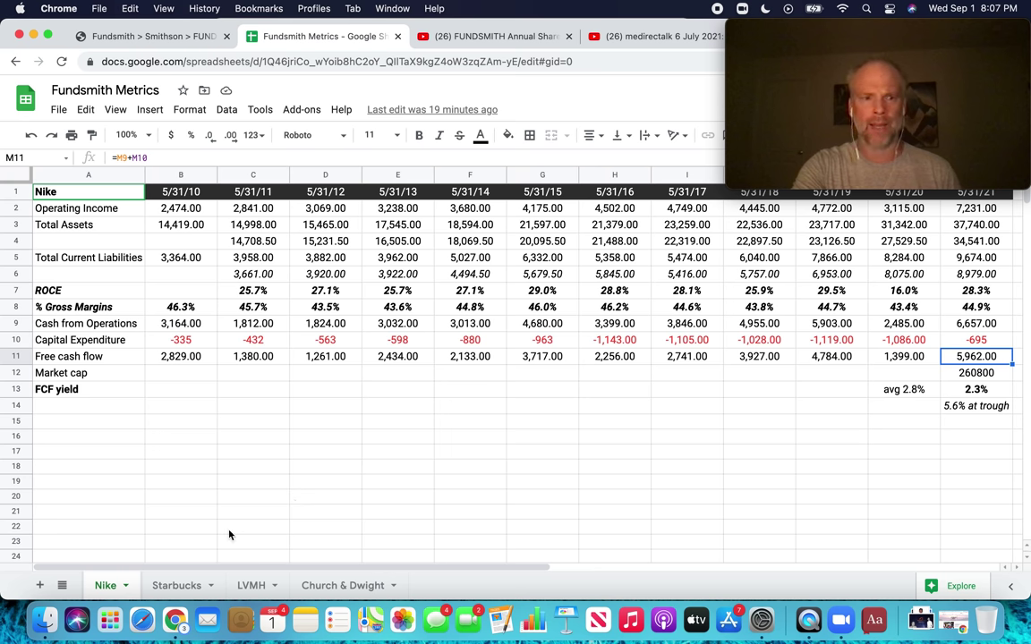
Examine the FCF yield on the Starbucks, LVMH and Church & Dwight sheets, checking LVMH against the fund's look-through ratios.
left_click(177, 586)
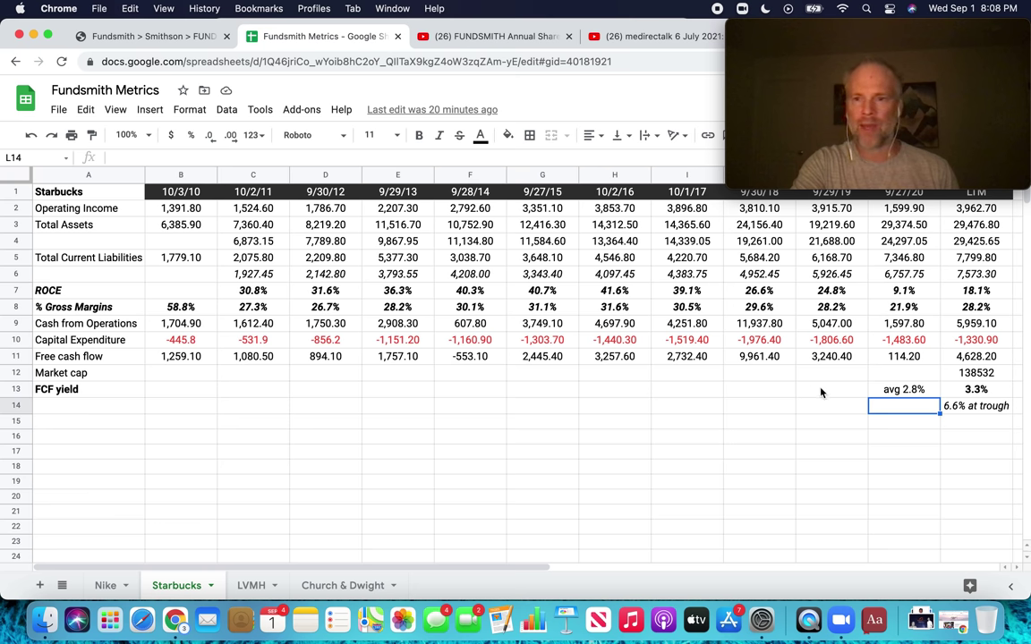
left_click(969, 393)
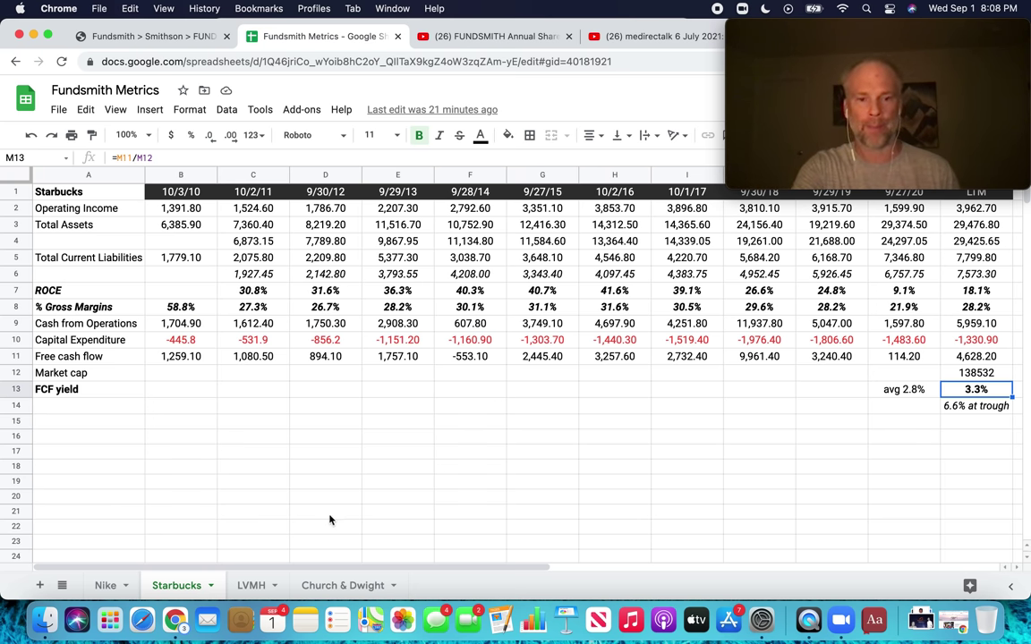
left_click(252, 587)
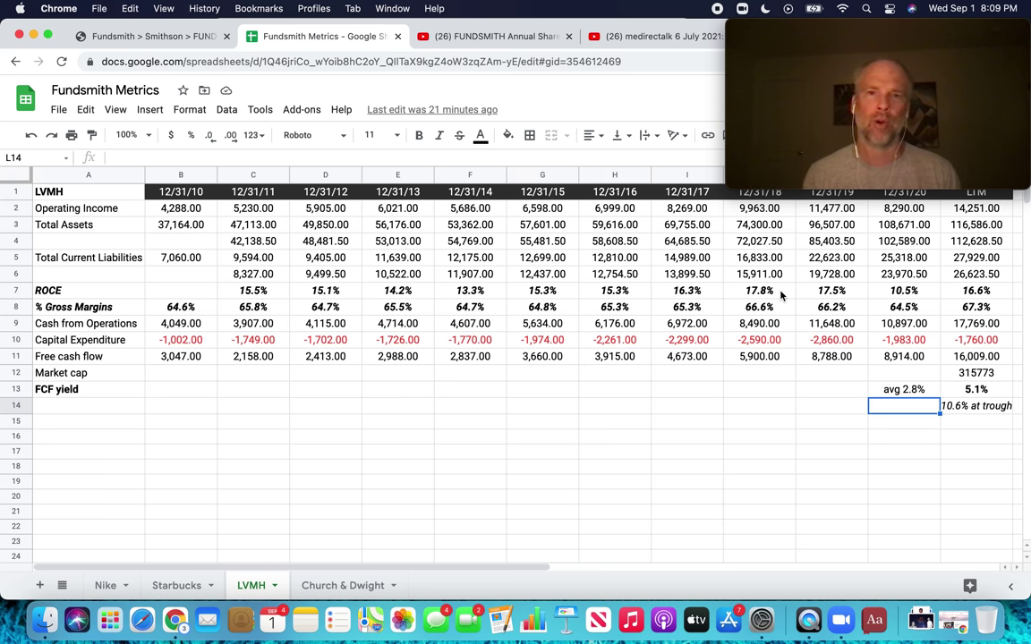
left_click(639, 36)
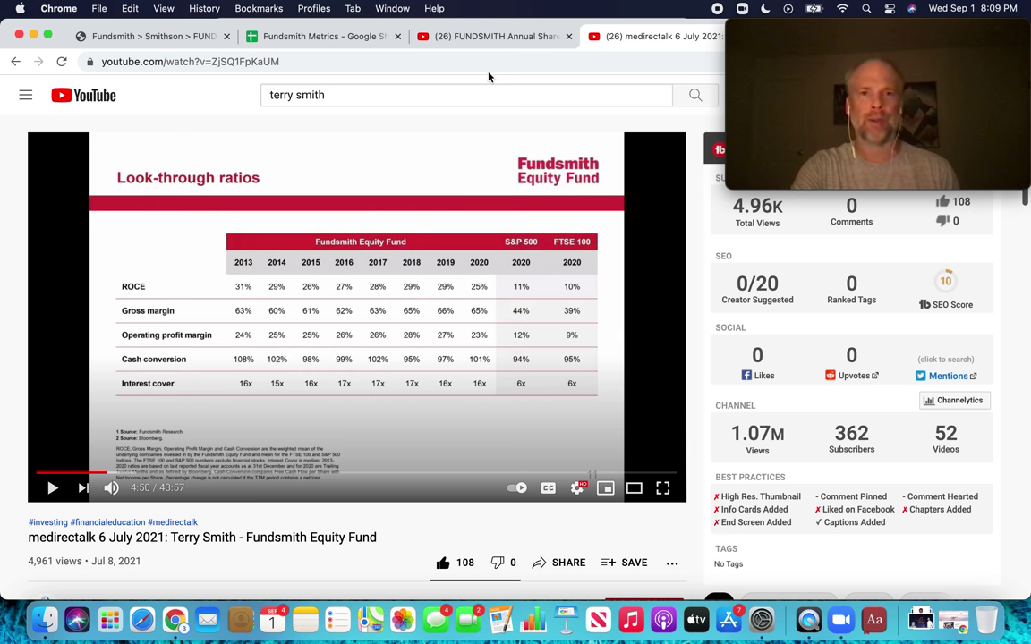
left_click(349, 38)
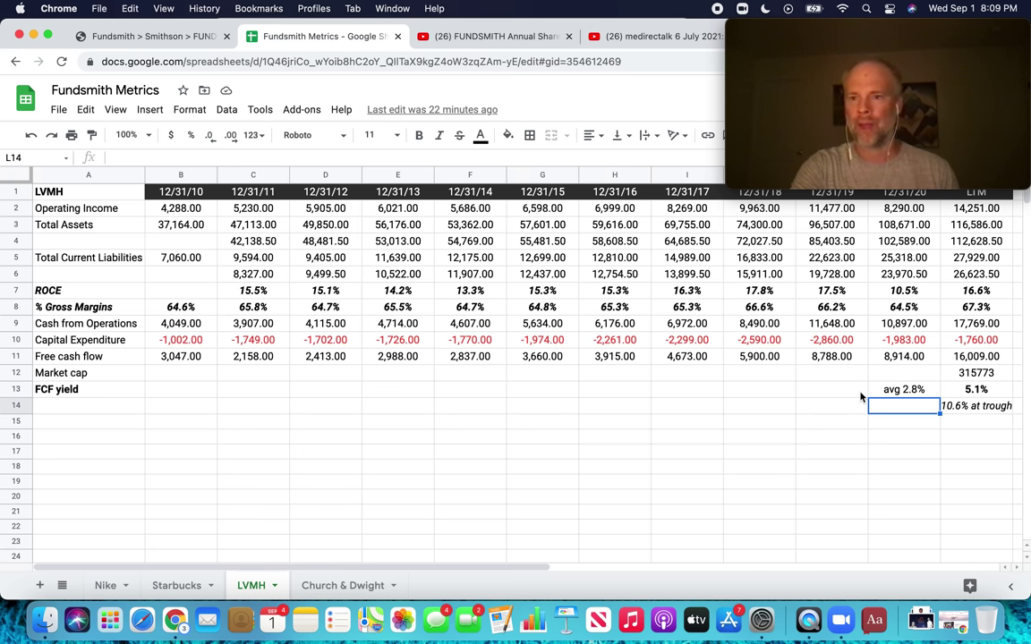
left_click(973, 391)
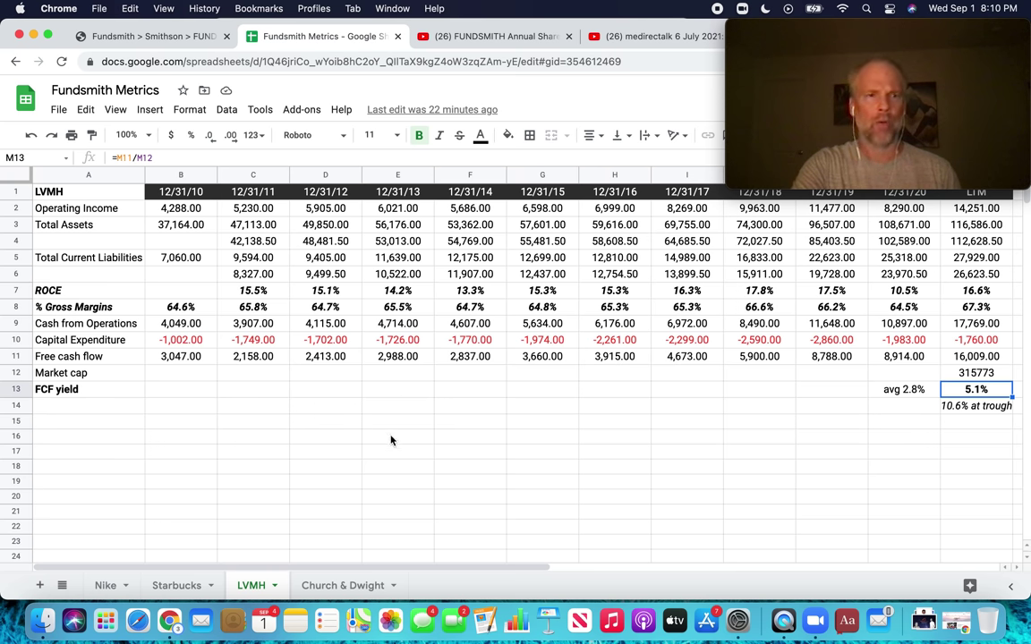
left_click(331, 586)
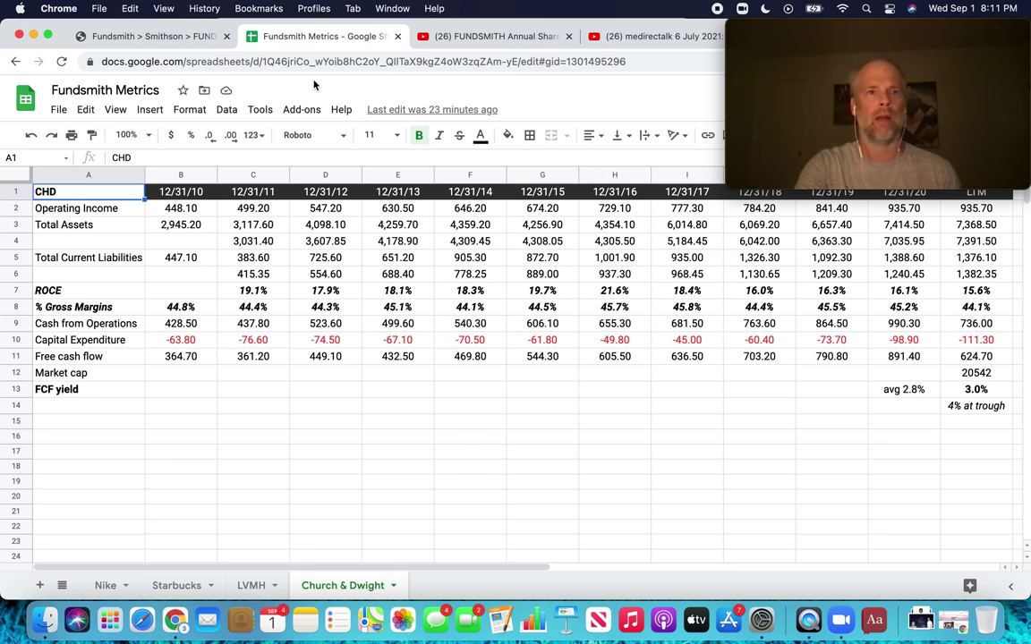
Read the Smithson January 2021 factsheet's aim, performance and top holdings, and return to the slide of three investing rules.
left_click(152, 38)
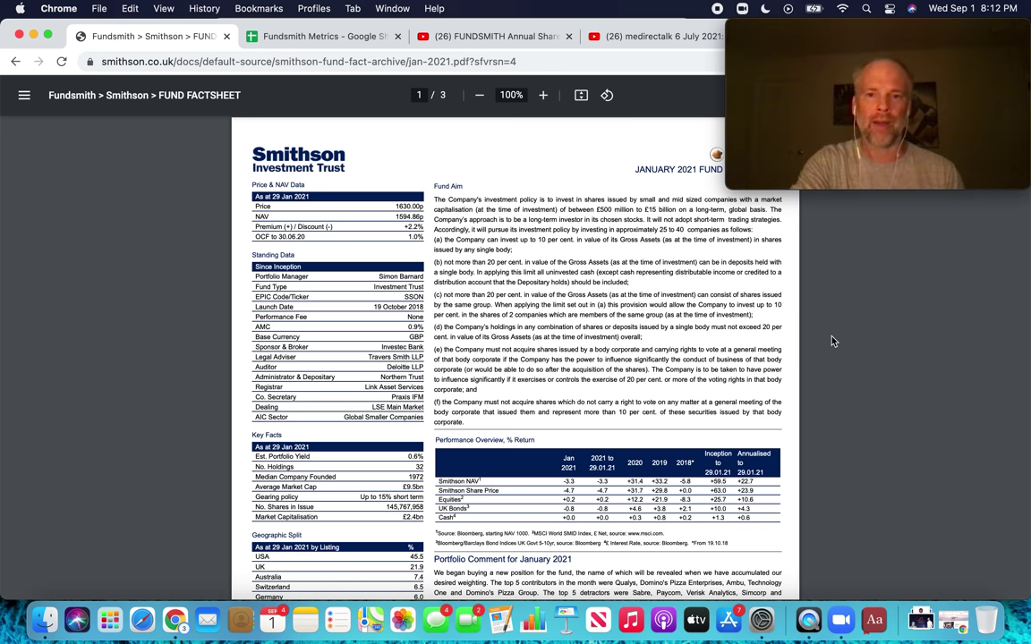
scroll(831, 407, "down", 5)
scroll(832, 407, "up", 5)
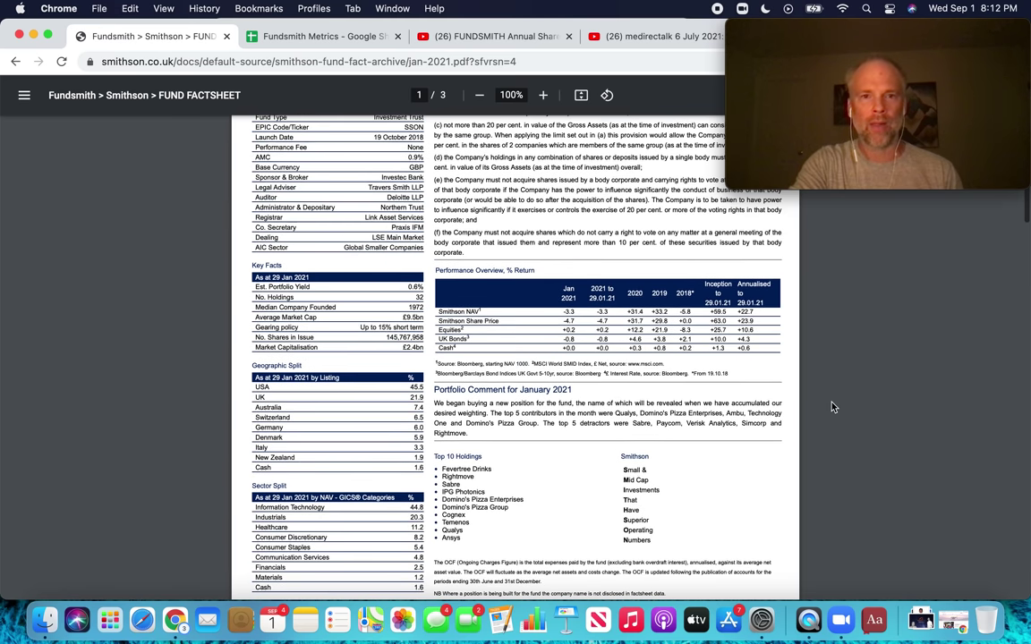
scroll(832, 408, "down", 5)
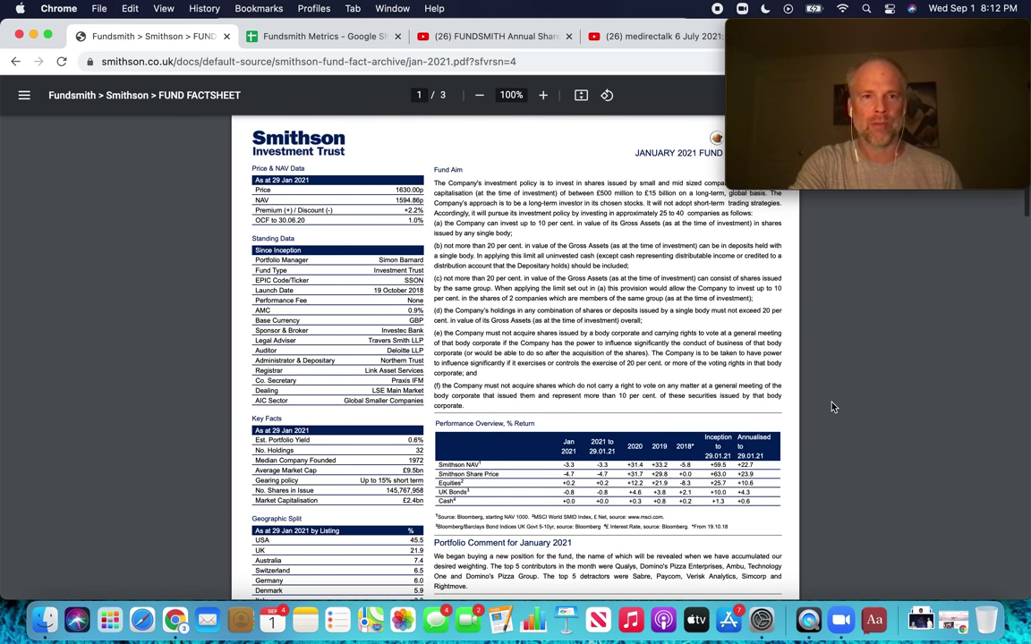
scroll(831, 408, "down", 1)
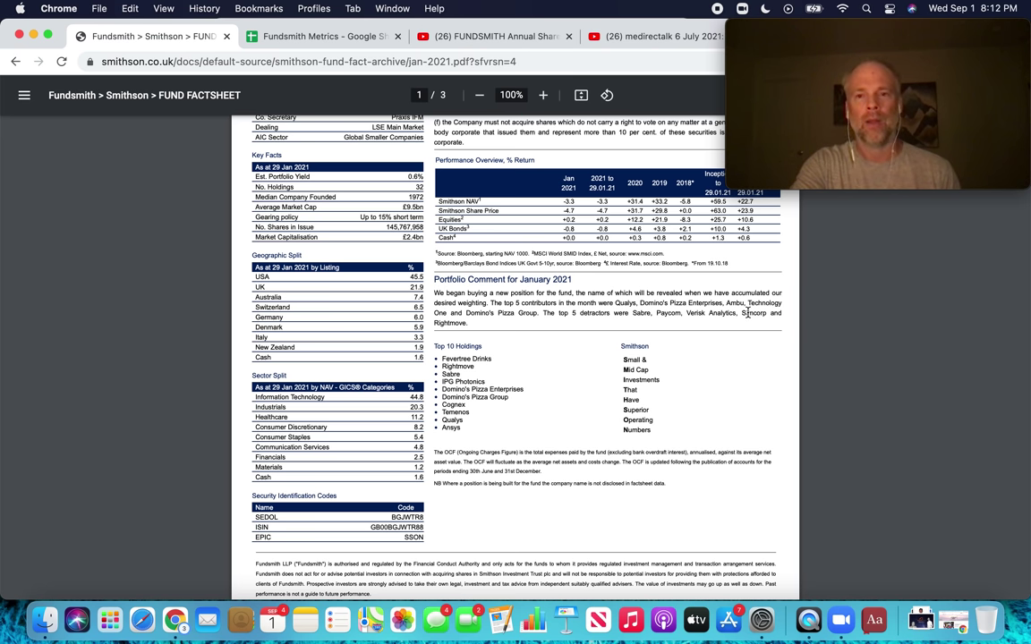
scroll(834, 288, "up", 3)
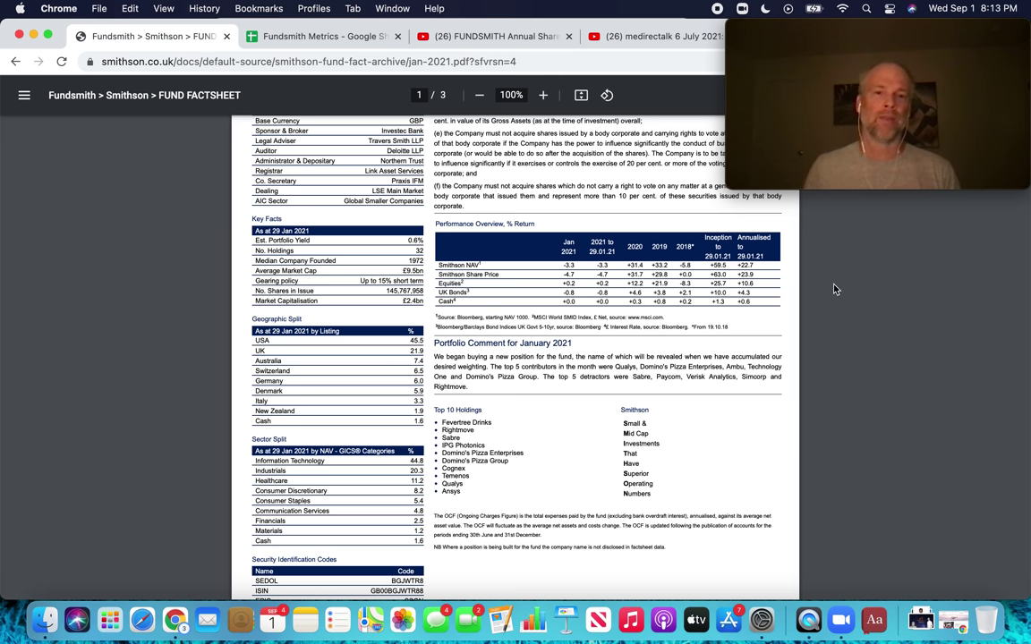
scroll(833, 289, "up", 5)
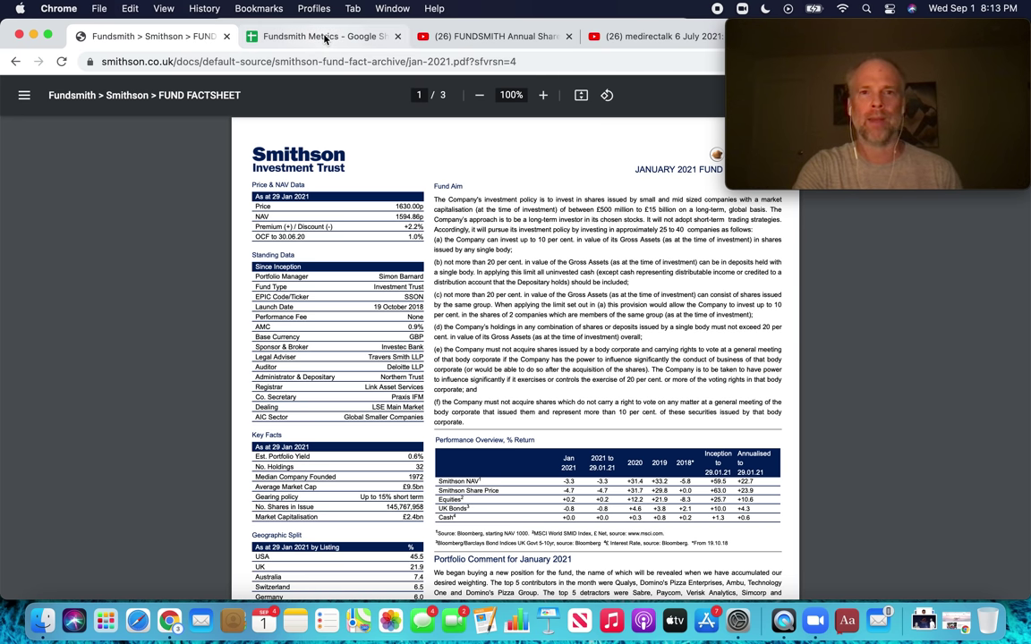
left_click(471, 36)
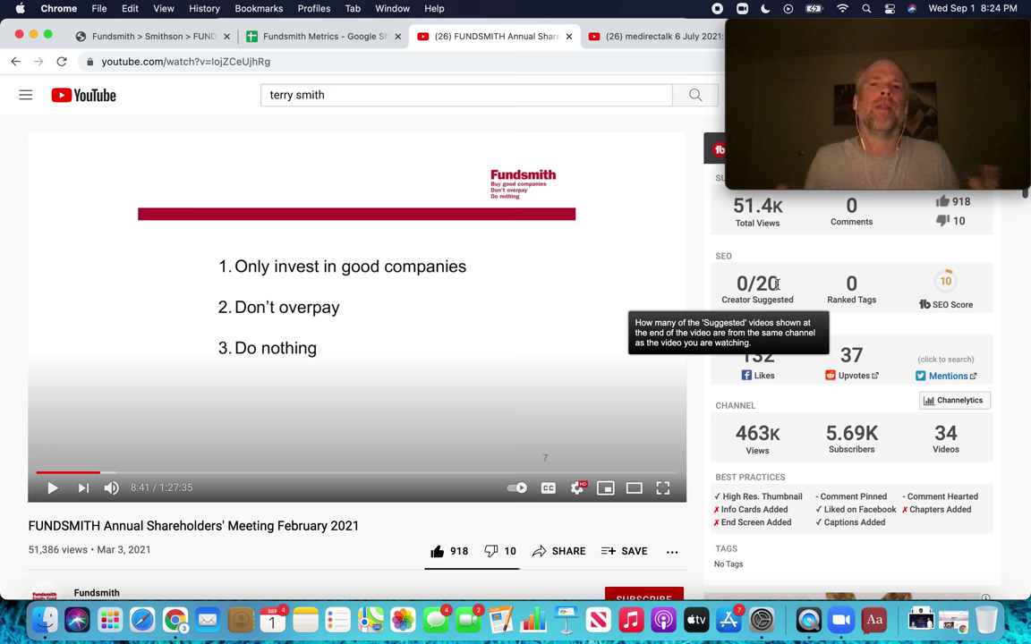
Replace the QuickTime Player camera window with a new movie recording, shrunk to a small size and kept above other windows.
left_click(729, 30)
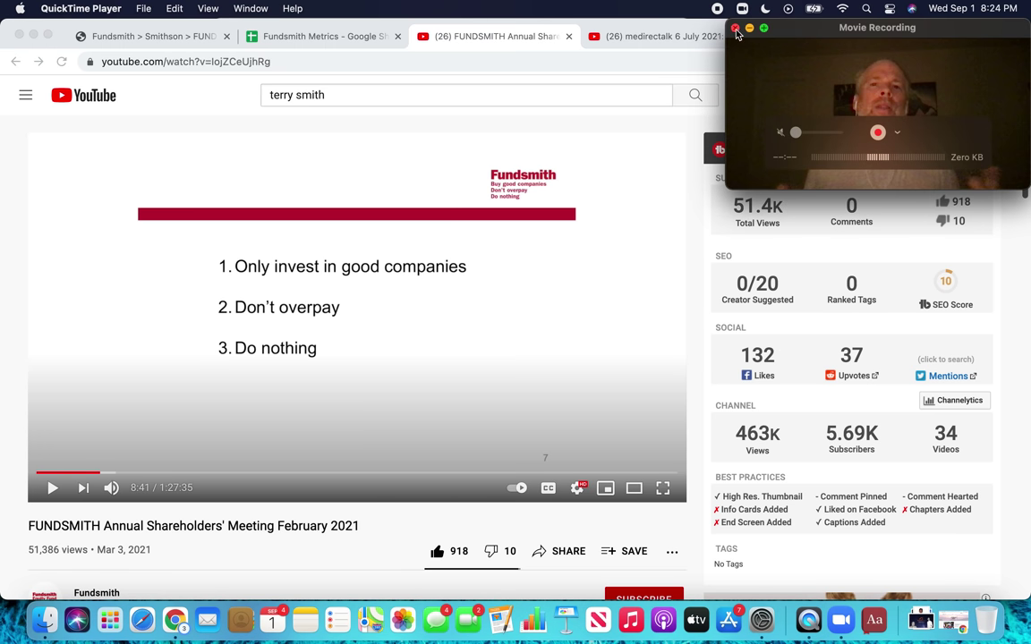
key("super+w")
left_click(143, 9)
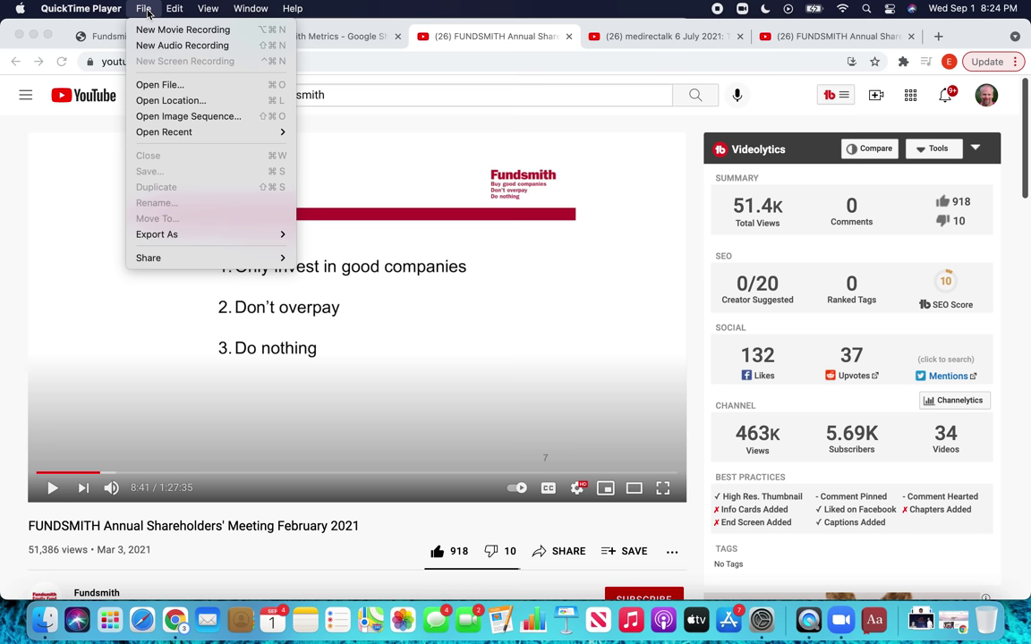
left_click(154, 28)
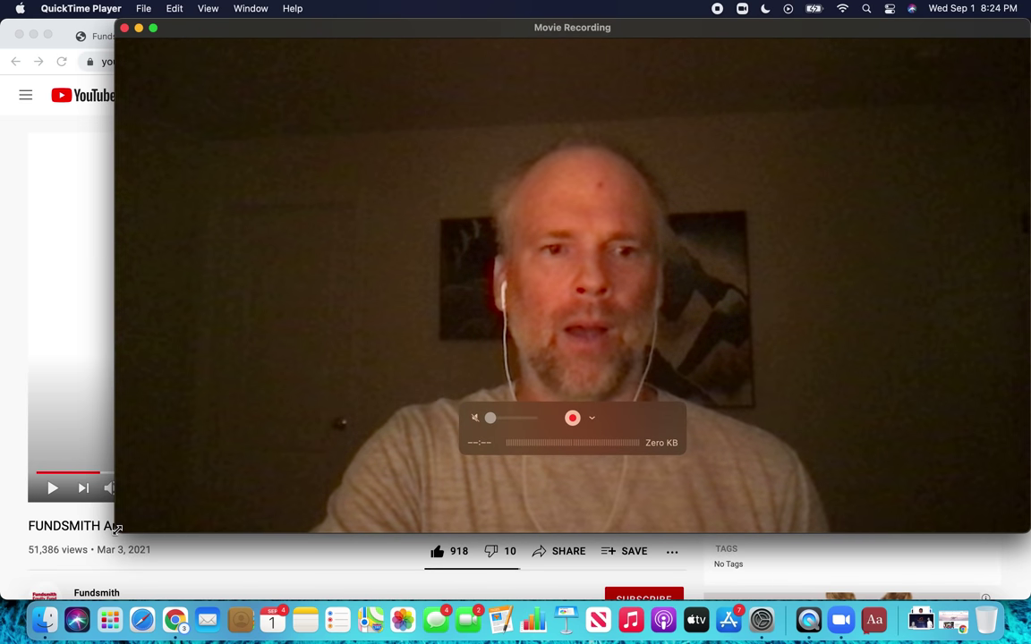
left_click_drag(116, 529, 609, 84)
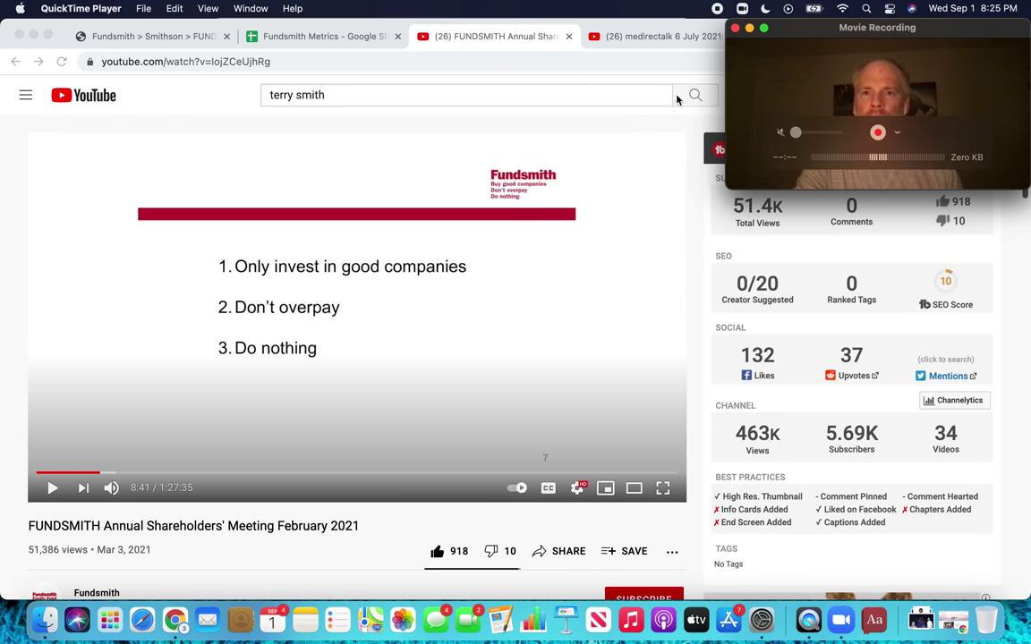
left_click(211, 8)
left_click(224, 84)
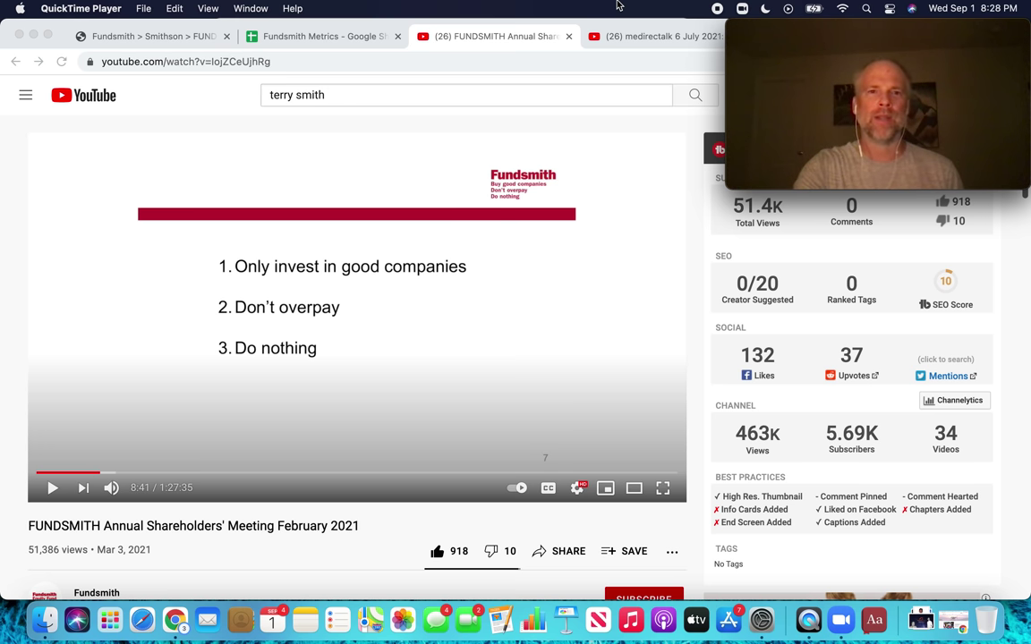
Revisit the Nike and Starbucks sheets of Fundsmith Metrics to compare their FCF yields with the yields at trough.
left_click(331, 36)
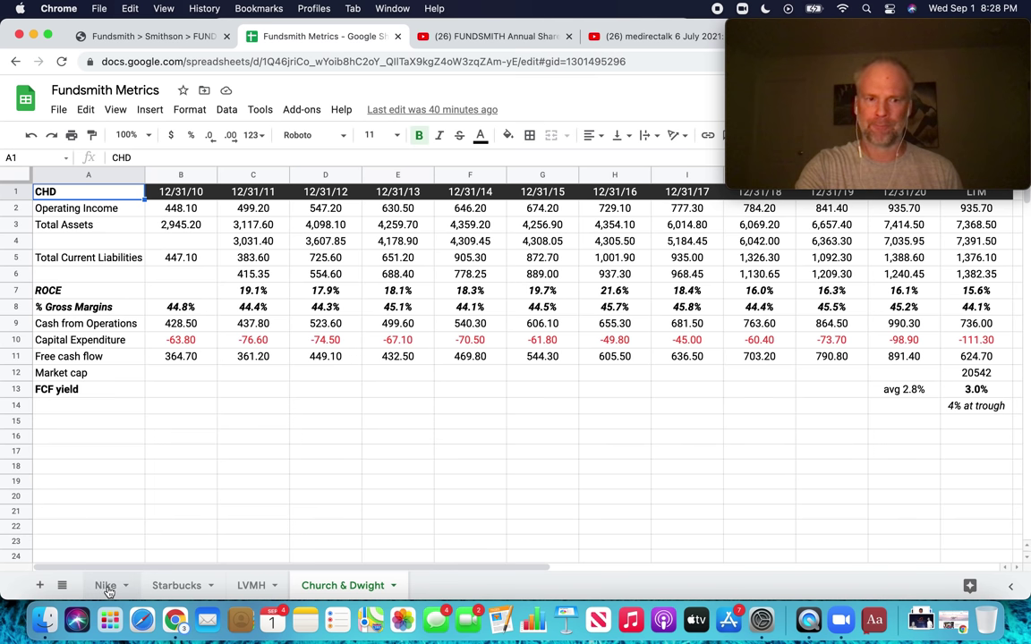
left_click(108, 591)
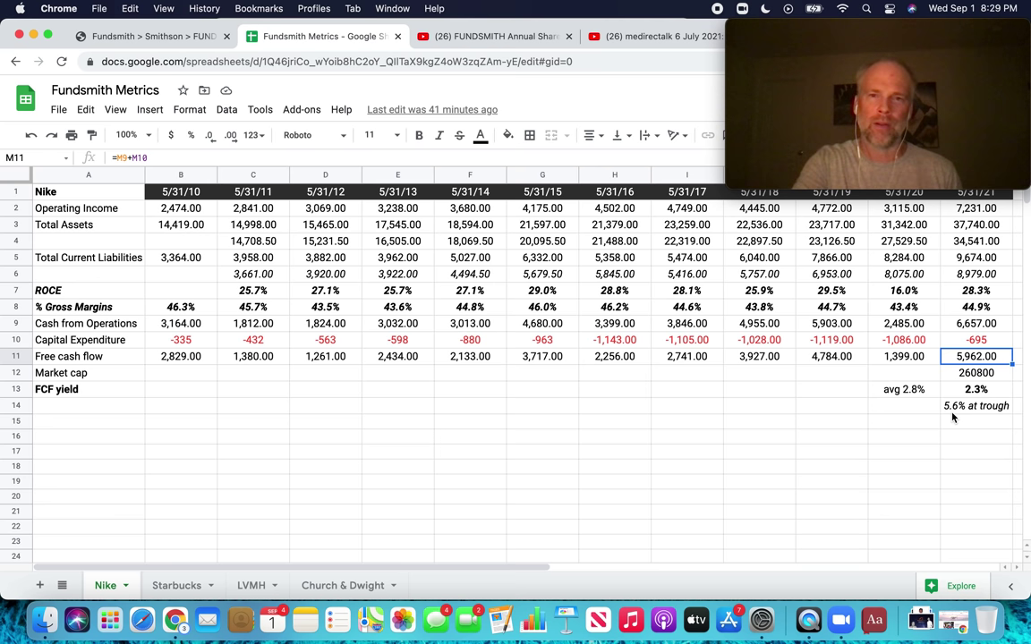
left_click(179, 587)
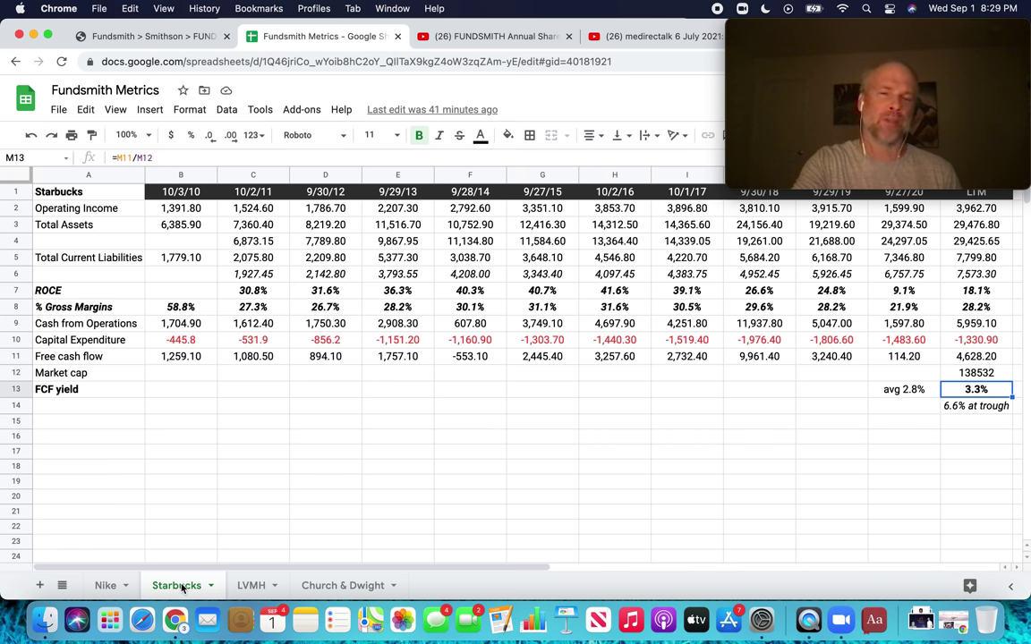
left_click(105, 585)
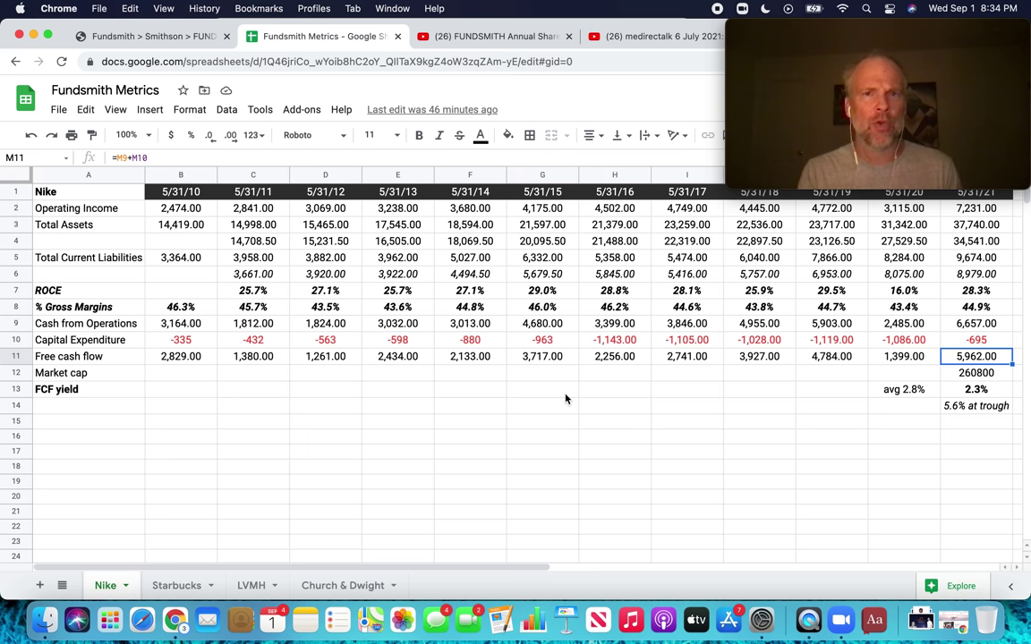
Replace the Smithson factsheet with the Dataroma home page at dataroma.com/m/home.php.
left_click(165, 36)
left_click(219, 63)
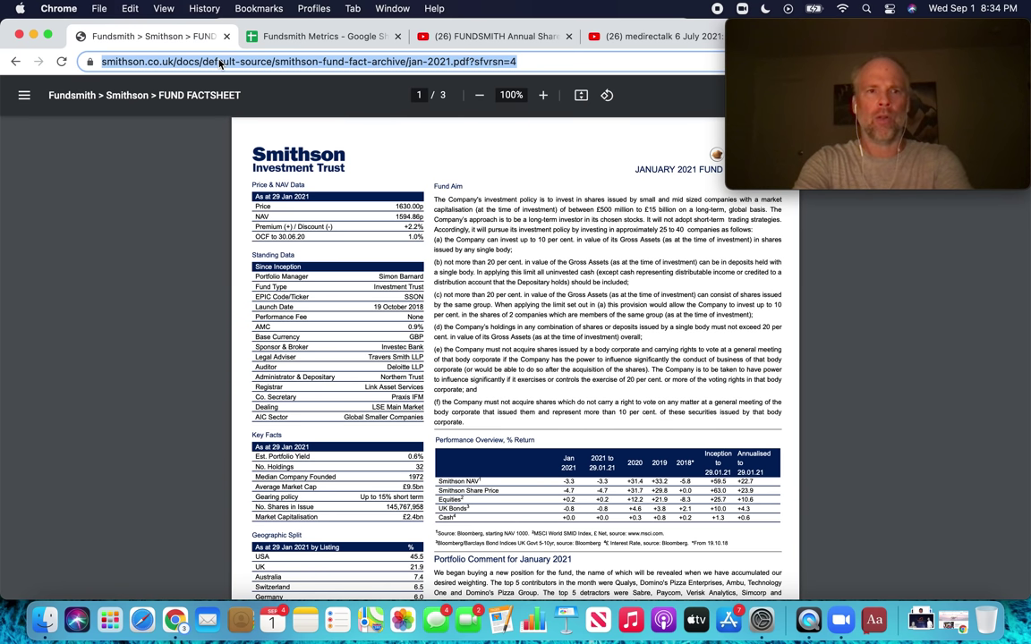
type("dataroma.com/m/home.php")
key("Return")
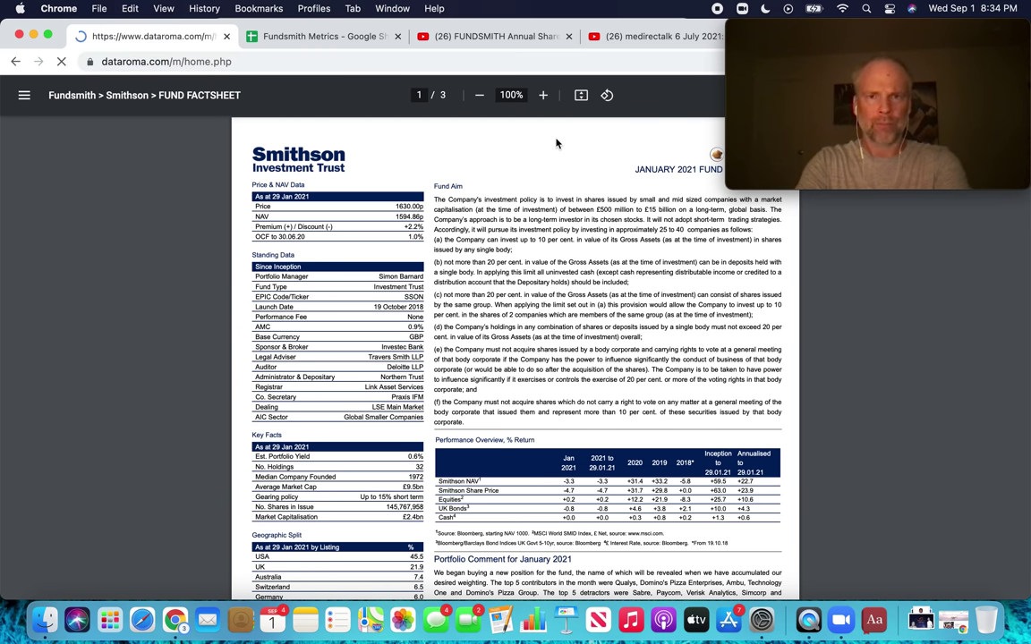
Move the camera window clear of Dataroma's stock search field, and look up WMT to examine its superinvestor ownership and insider trades.
left_click(782, 41)
left_click_drag(783, 29, 732, 142)
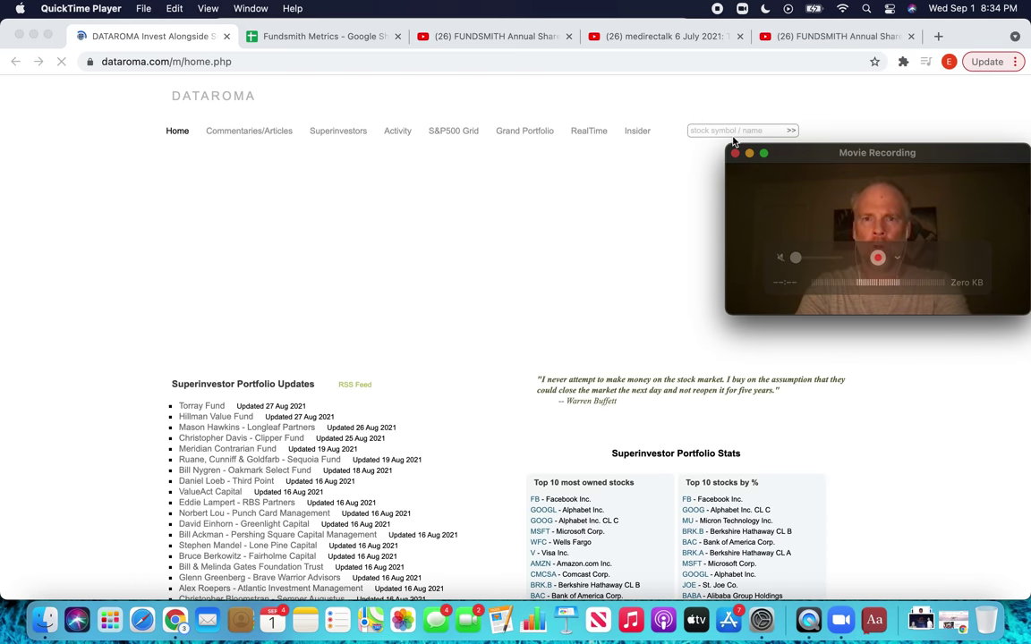
left_click(722, 132)
type("wm")
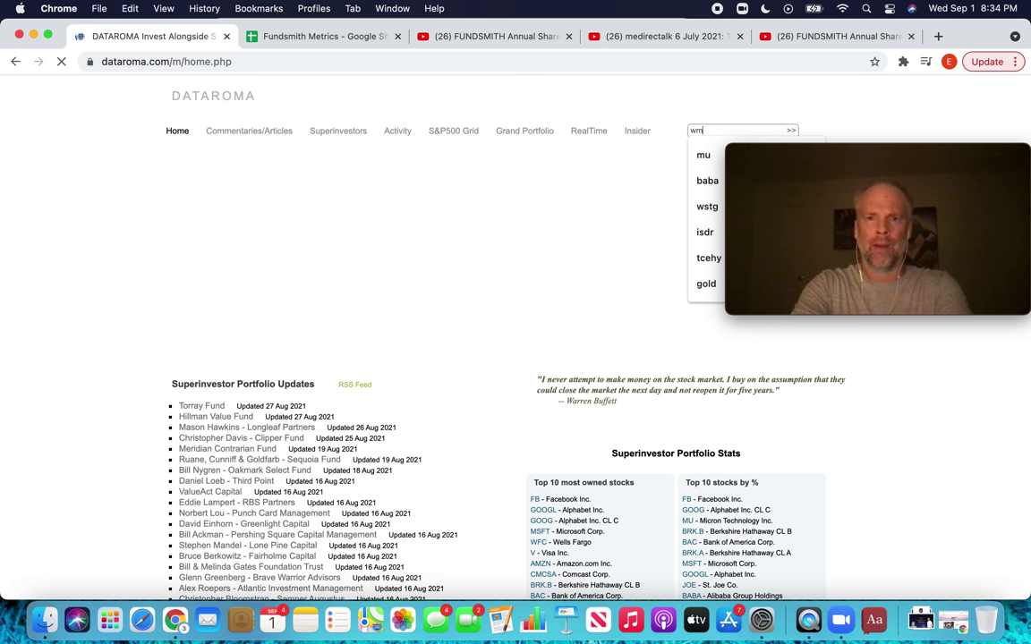
type("t")
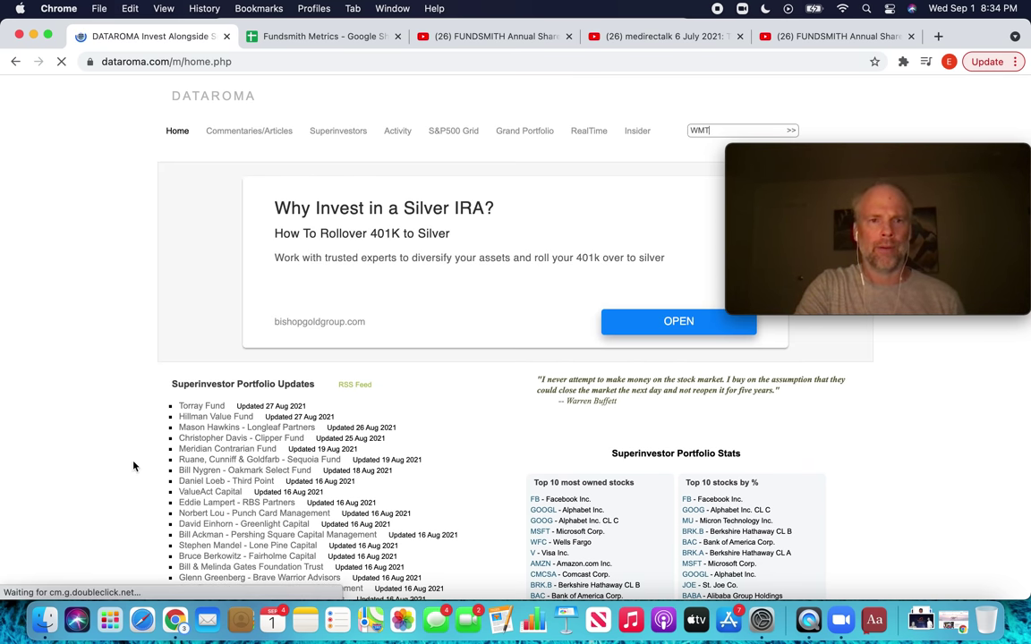
key("Return")
scroll(134, 465, "down", 5)
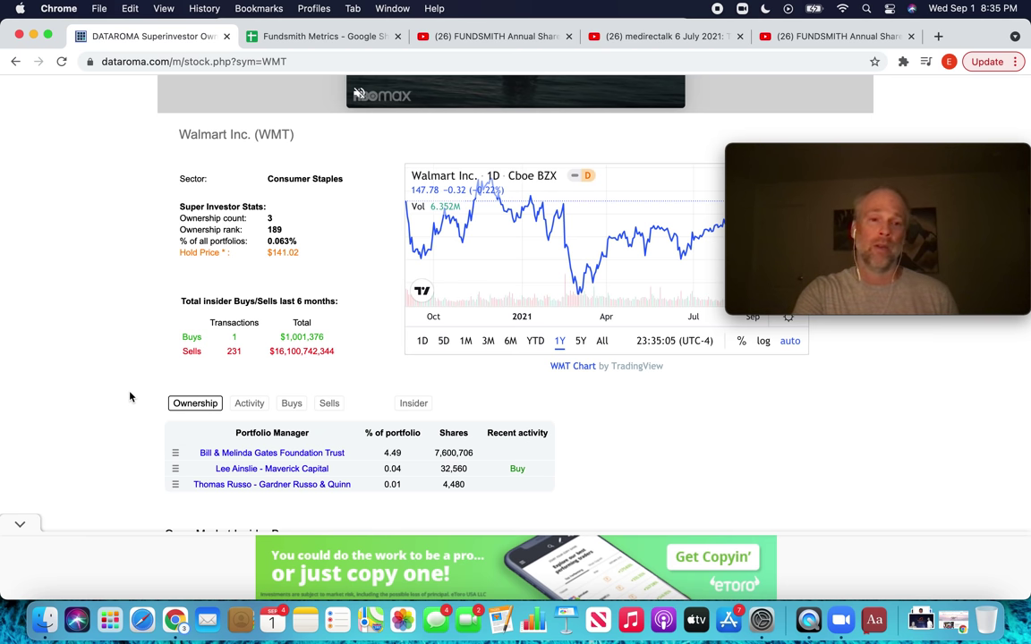
scroll(129, 396, "up", 2)
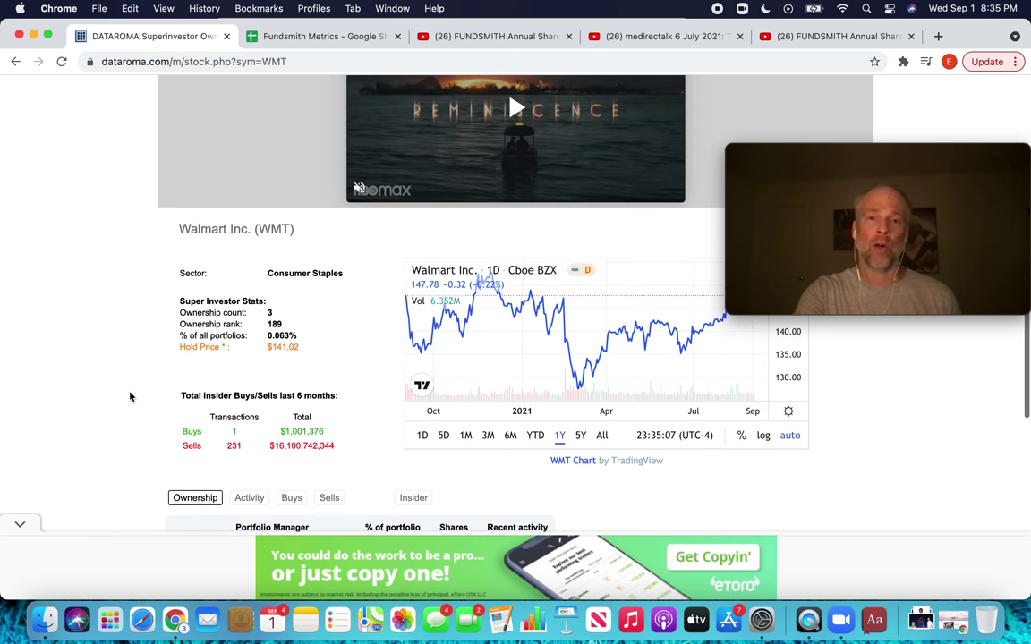
scroll(130, 396, "up", 3)
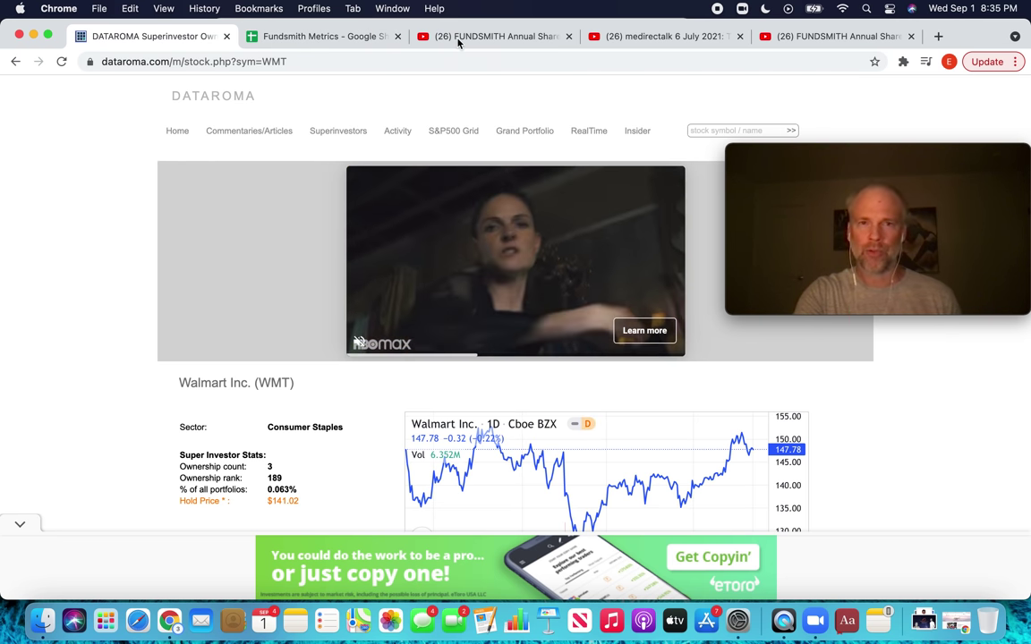
Revisit the three investing rules in the Fundsmith shareholders' meeting video and the Nike sheet of Fundsmith Metrics.
left_click(459, 40)
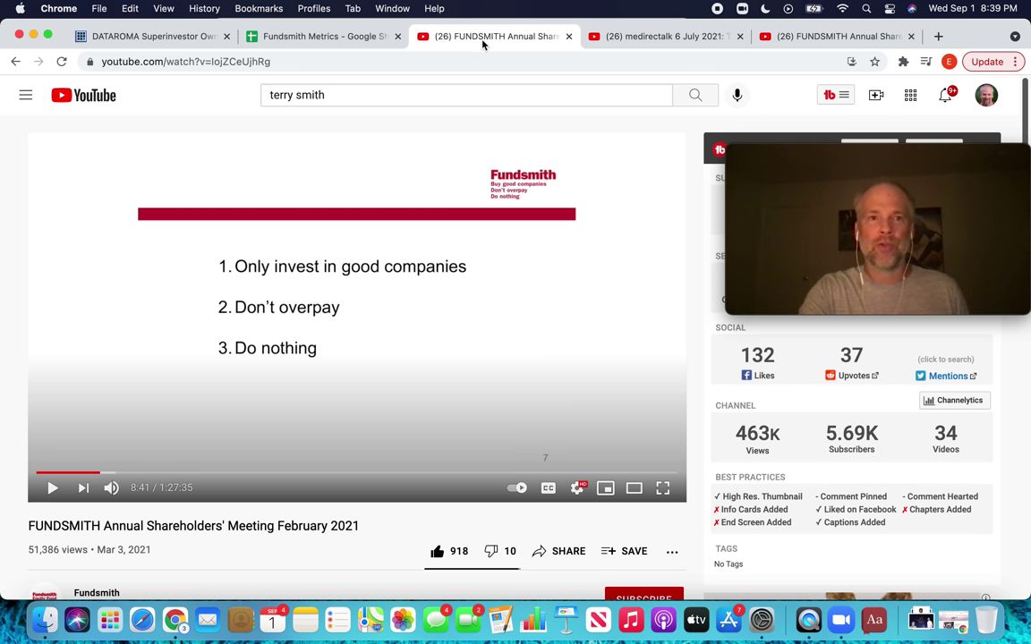
left_click(330, 37)
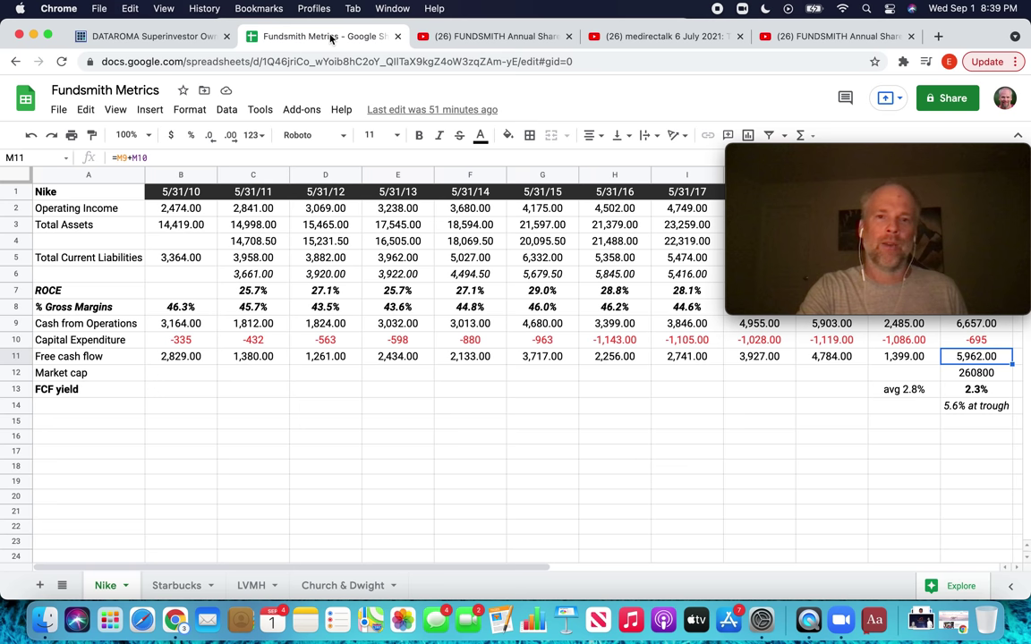